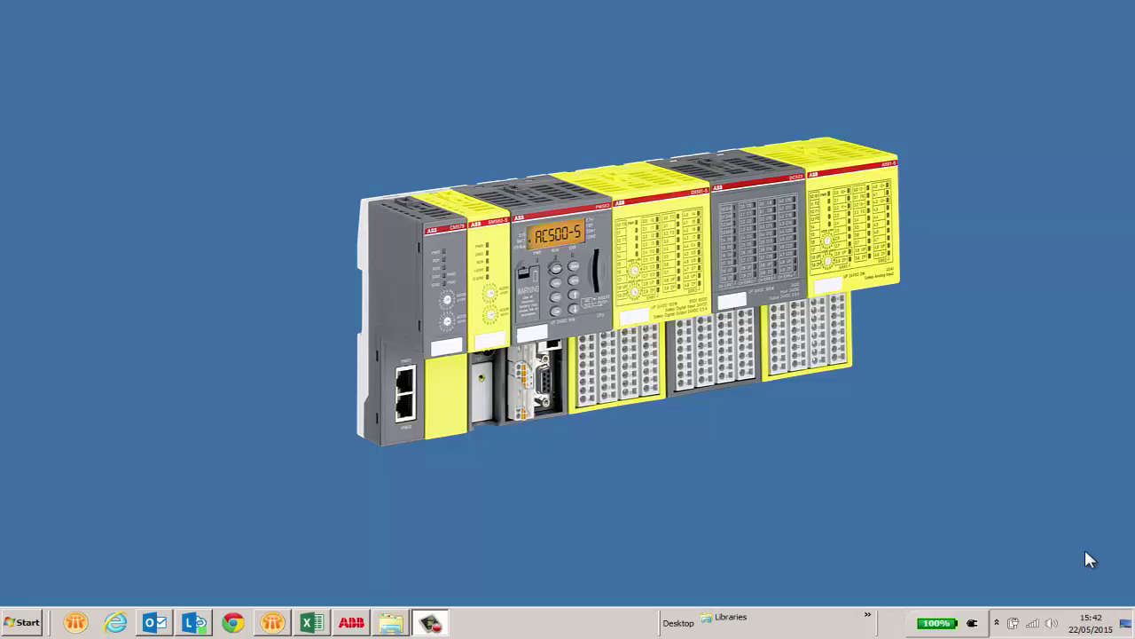
# Launch Automation Builder showing the SafetyVideo project's PLC_AC500 configuration parameters
pyautogui.click(361, 625)
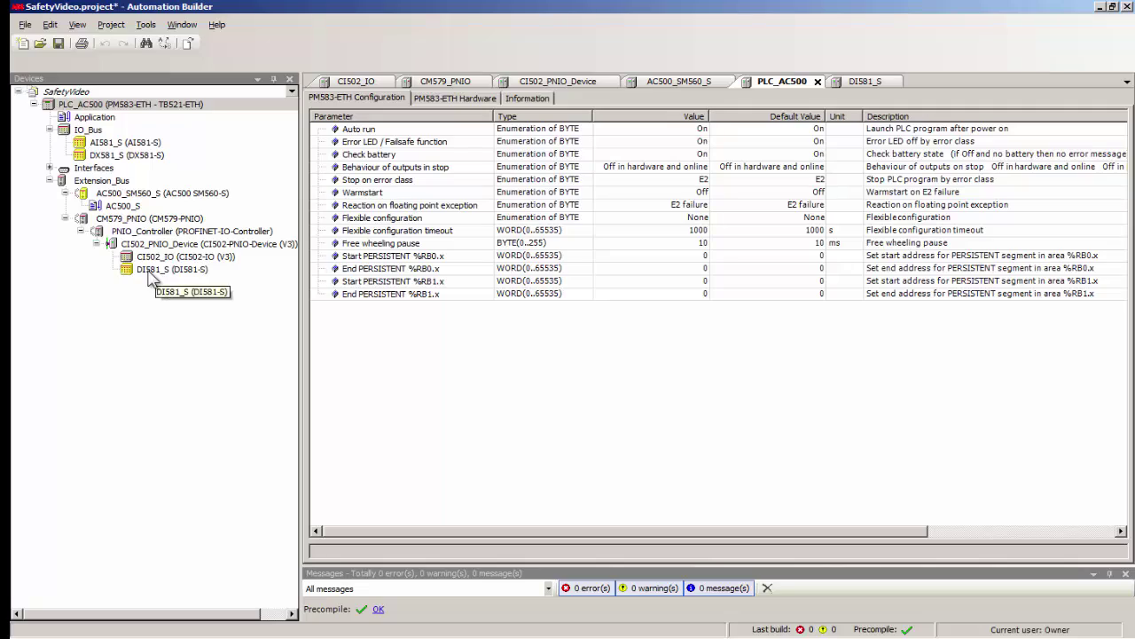
# Show DI581_S channel settings: channels 0 and 8 two-channel equivalent, 50 ms discrepancy time
pyautogui.doubleClick(149, 273)
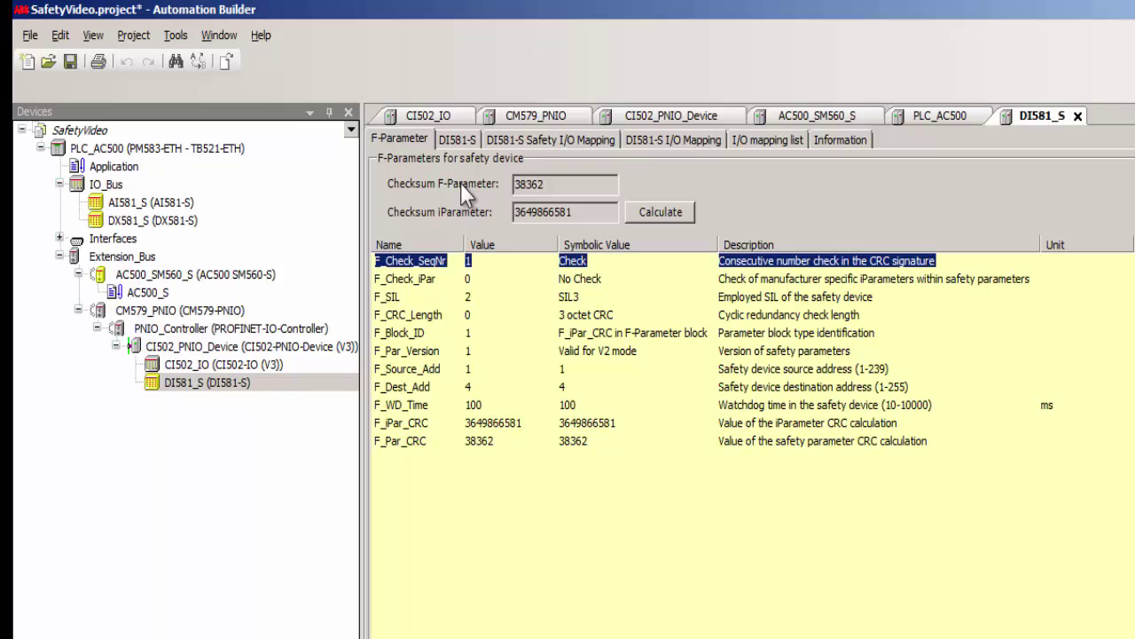
pyautogui.click(458, 141)
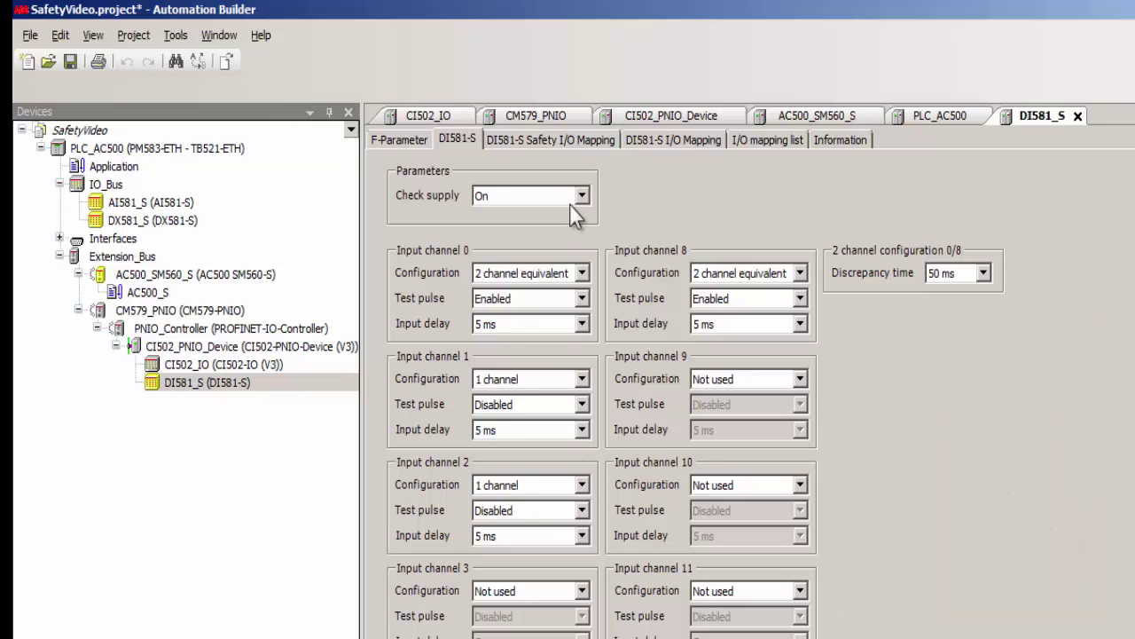
# Open the DI581_S I/O mapping list showing the five emergency-stop variables and addresses
pyautogui.click(550, 139)
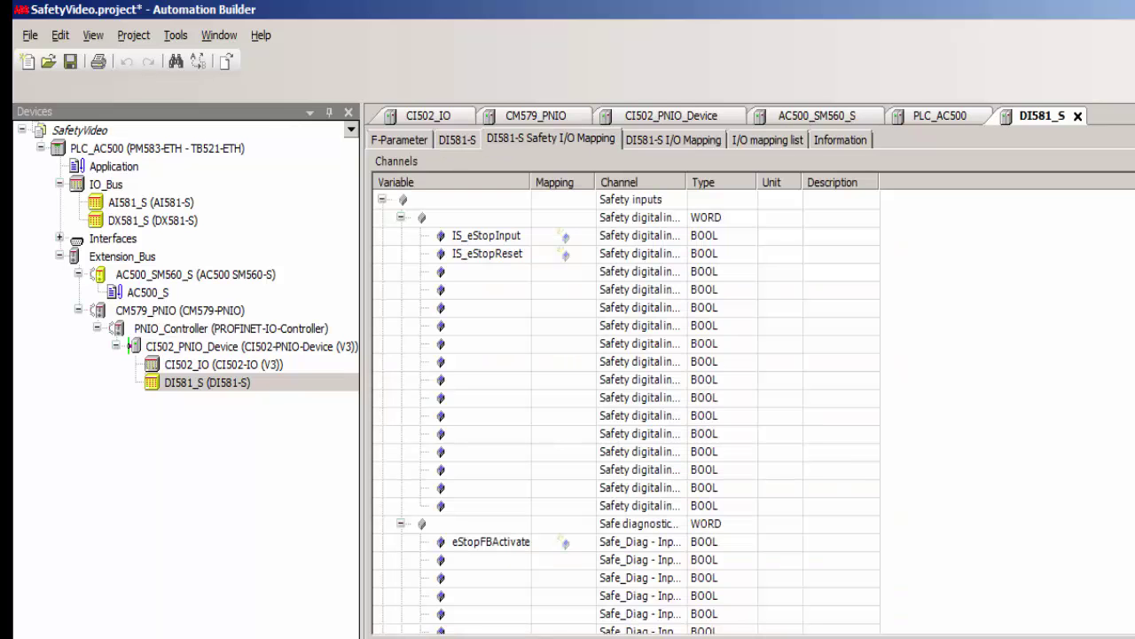
pyautogui.click(776, 142)
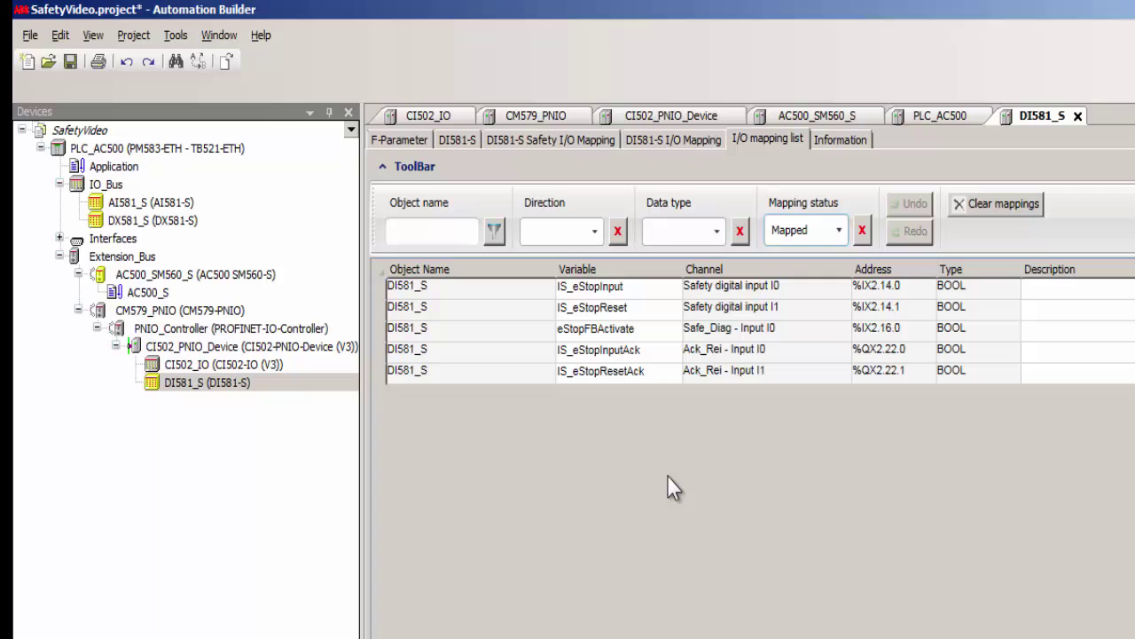
# Create a new program POU named eStopFB in the AC500_S safety project
pyautogui.doubleClick(147, 292)
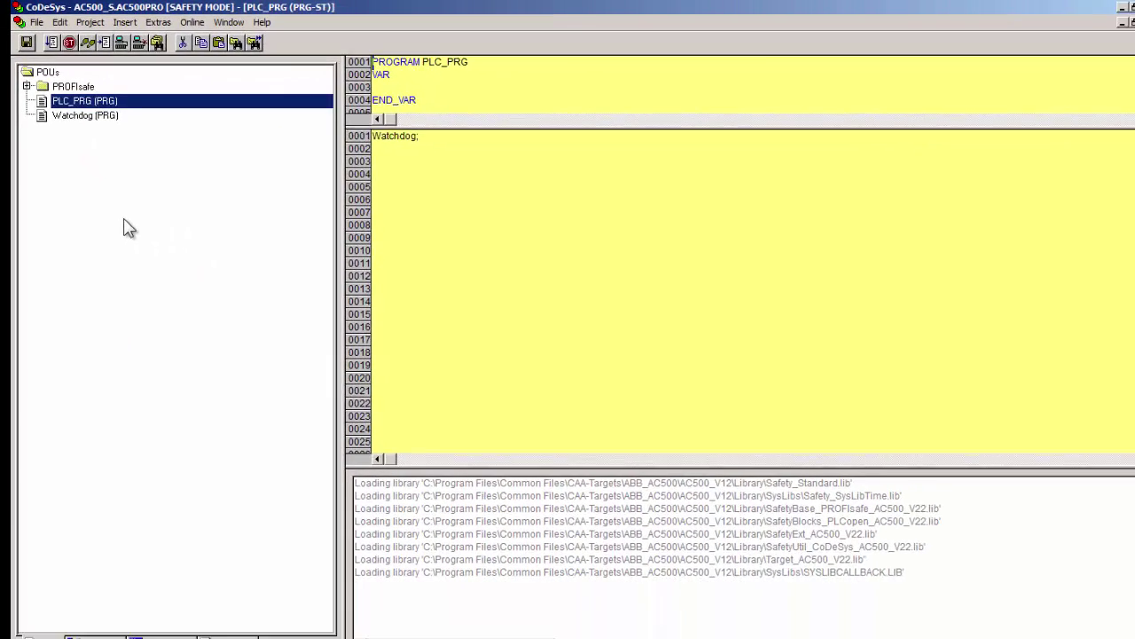
pyautogui.rightClick(47, 70)
pyautogui.click(81, 77)
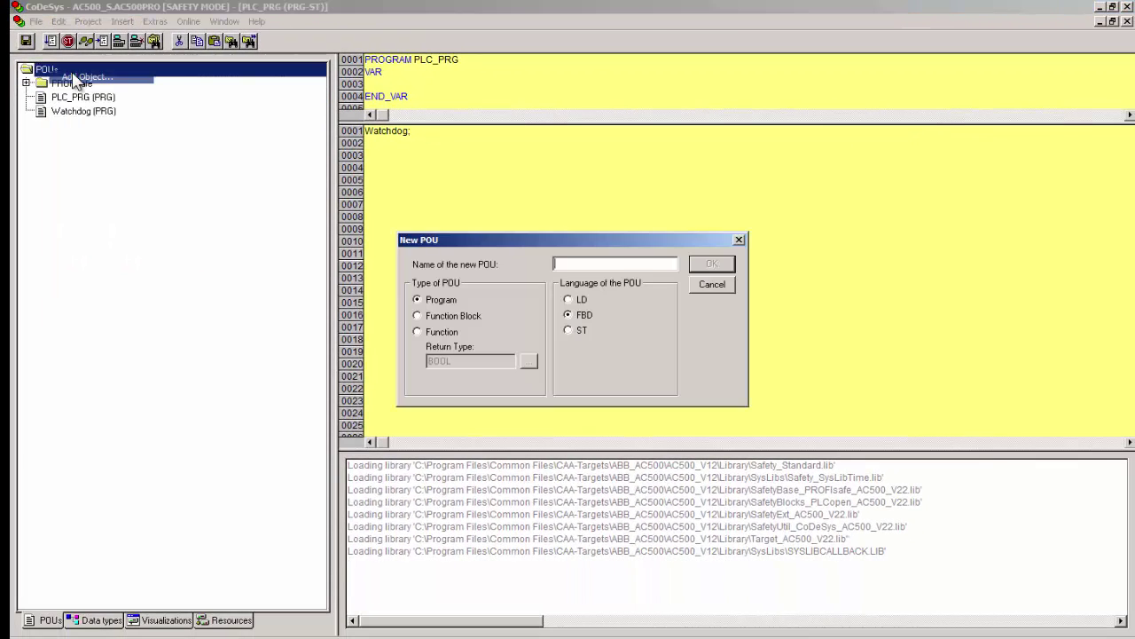
pyautogui.write('eStopF')
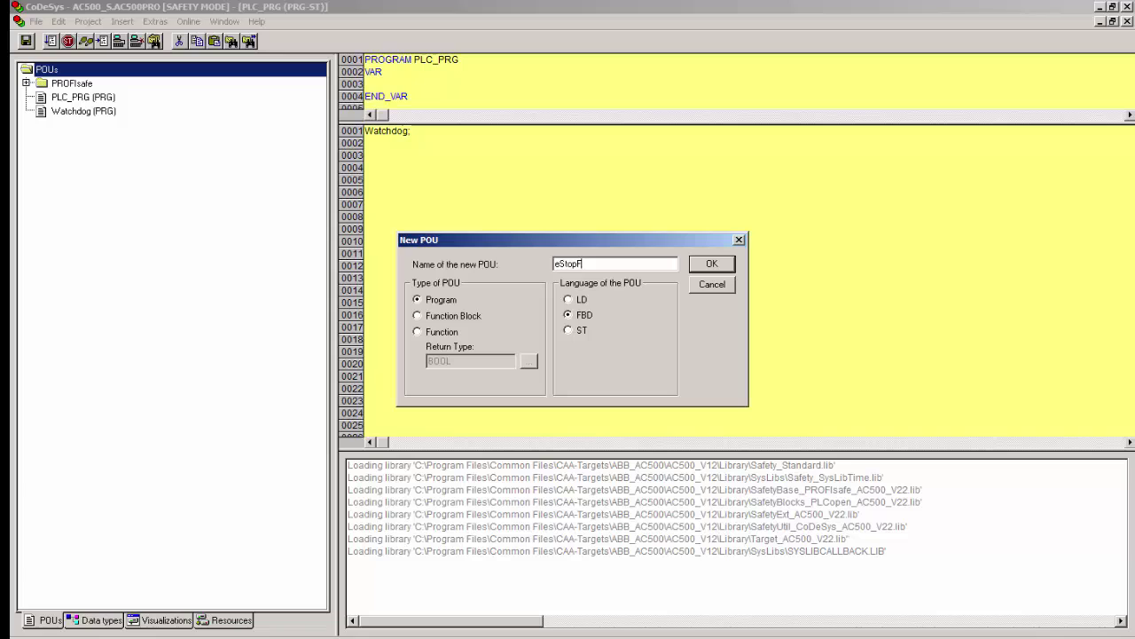
pyautogui.write('B')
pyautogui.click(719, 269)
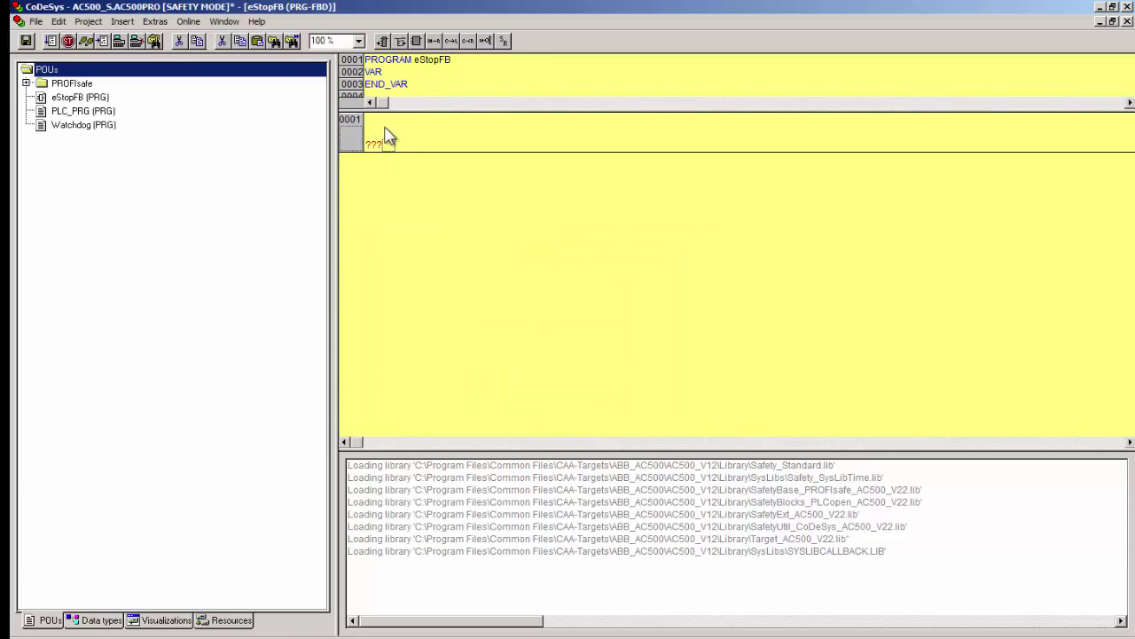
# Insert a box in network 0001 and choose SF_EmergencyStop from SafetyBlocks_PLCopen
pyautogui.click(416, 40)
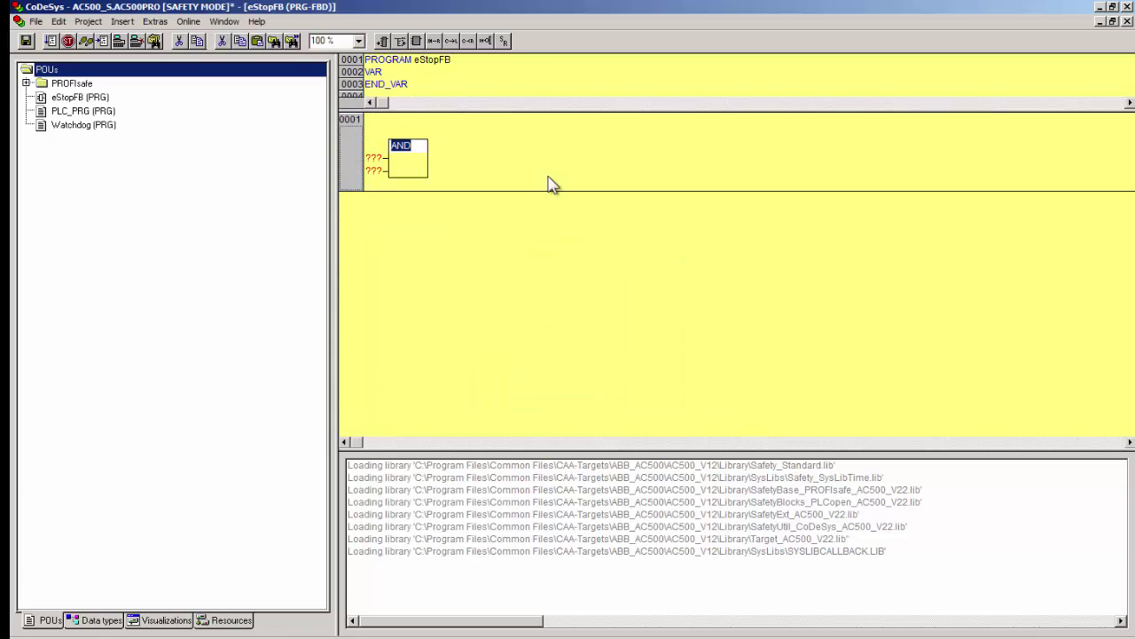
pyautogui.click(59, 22)
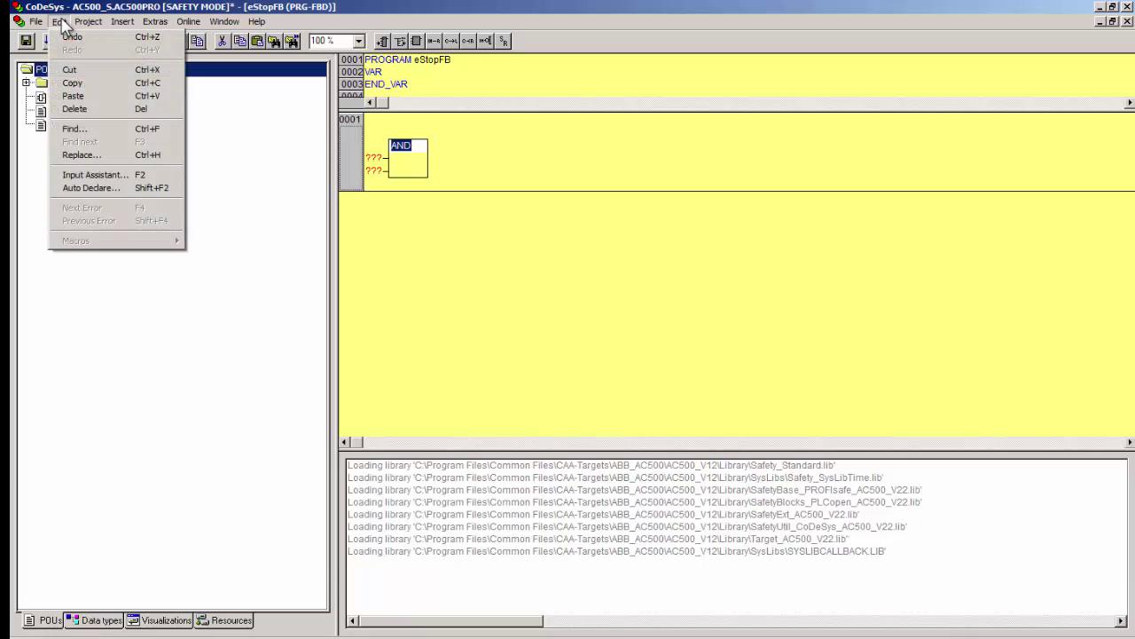
pyautogui.click(94, 175)
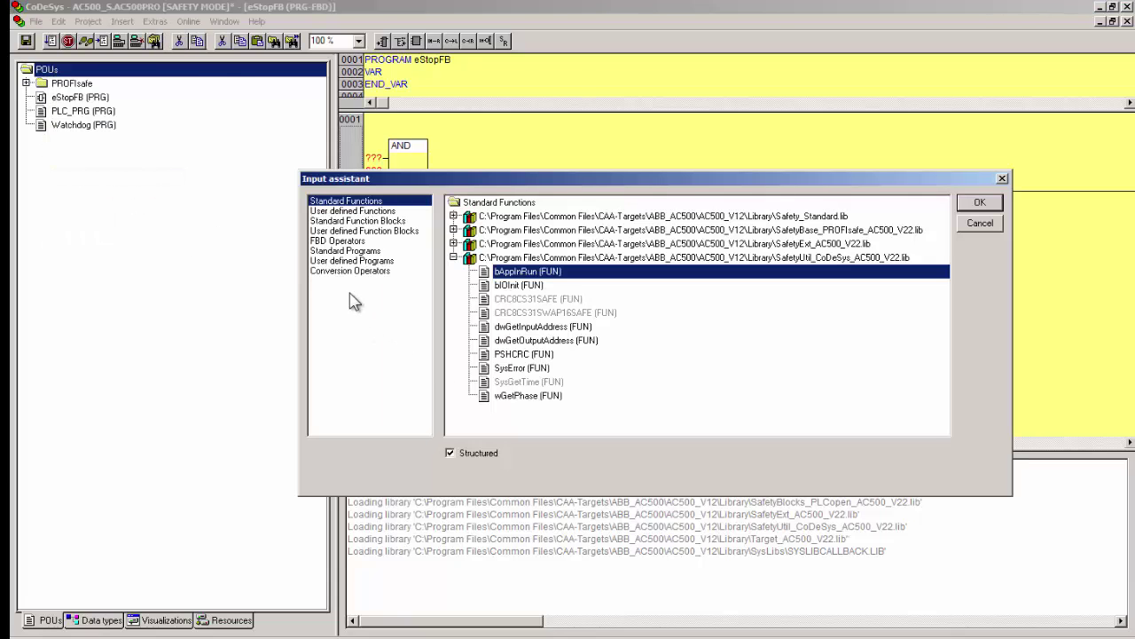
pyautogui.click(342, 220)
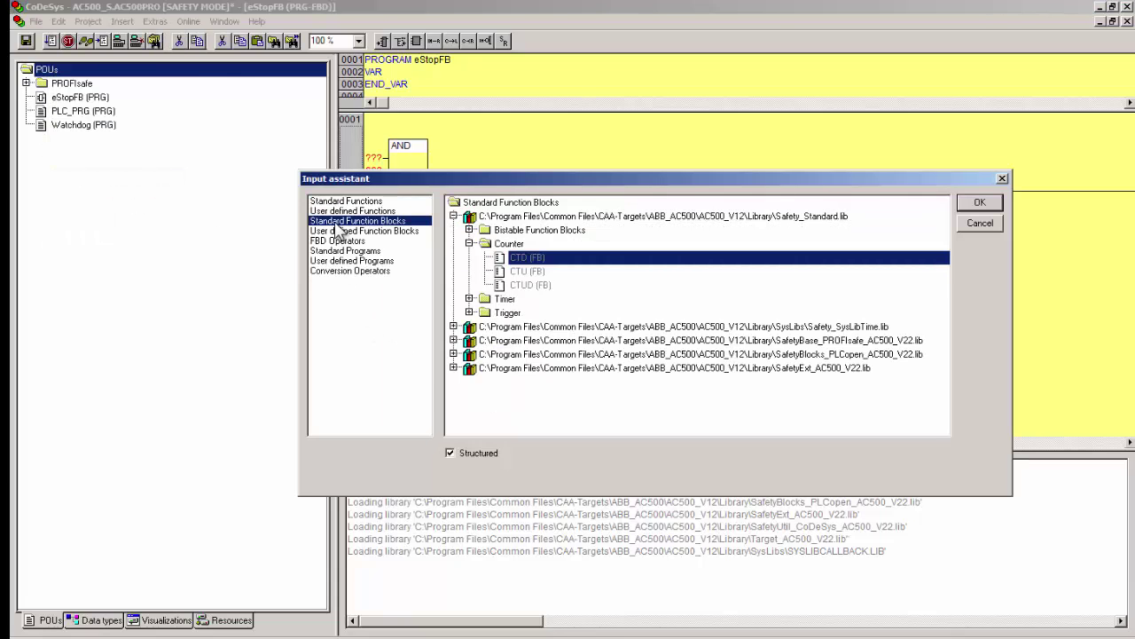
pyautogui.click(454, 355)
pyautogui.click(535, 396)
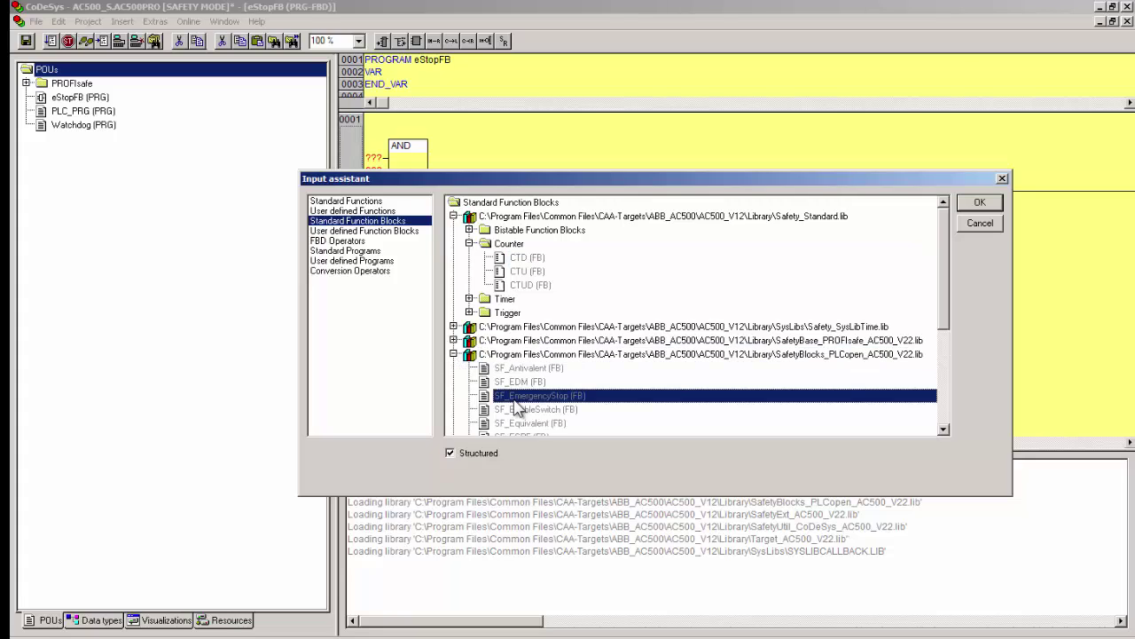
# Place the SF_EmergencyStop block and declare its instance as eStop
pyautogui.click(979, 202)
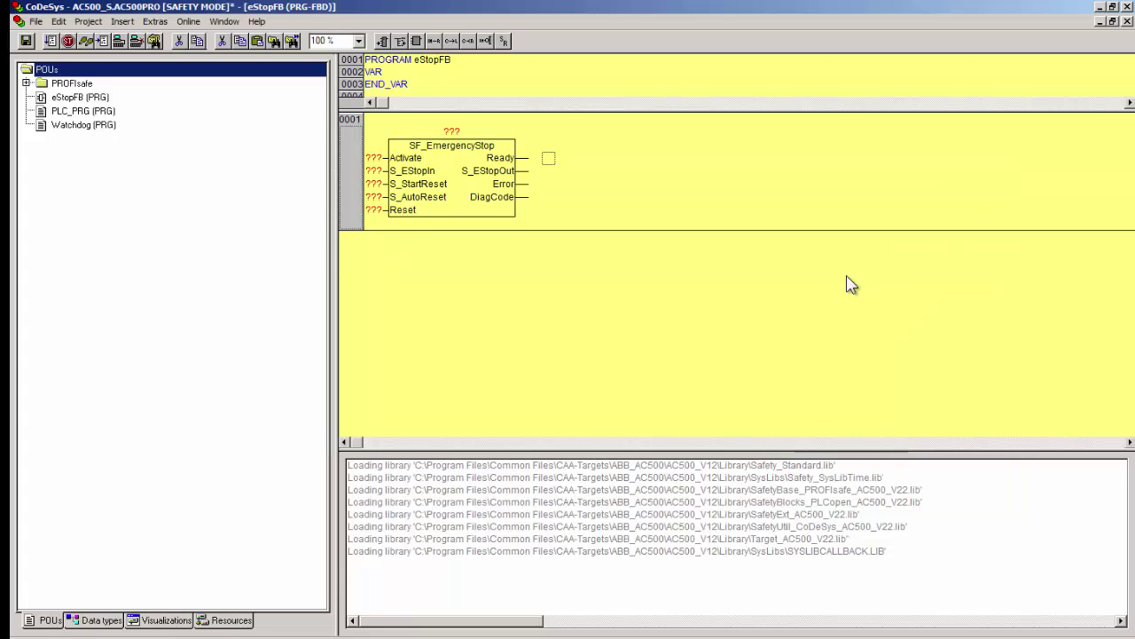
pyautogui.click(452, 132)
pyautogui.write('e')
pyautogui.write('Stop')
pyautogui.press('Return')
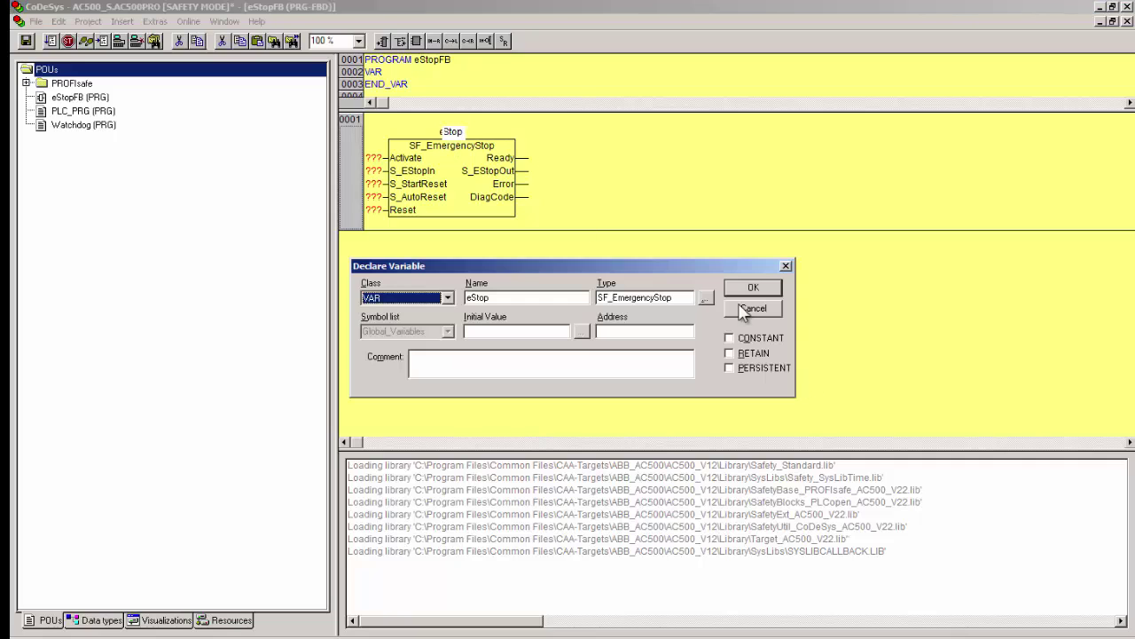
pyautogui.click(752, 289)
# Wire Activate to eStopFBActivate and S_EStopIn to IS_eStopInput
pyautogui.click(376, 158)
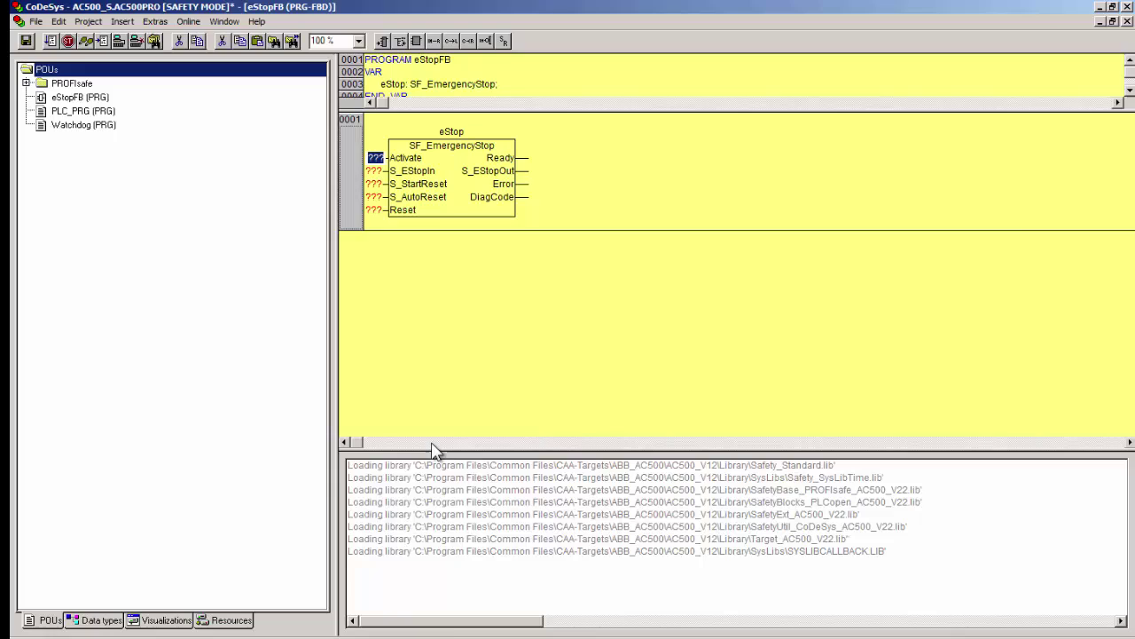
pyautogui.press('F2')
pyautogui.click(339, 211)
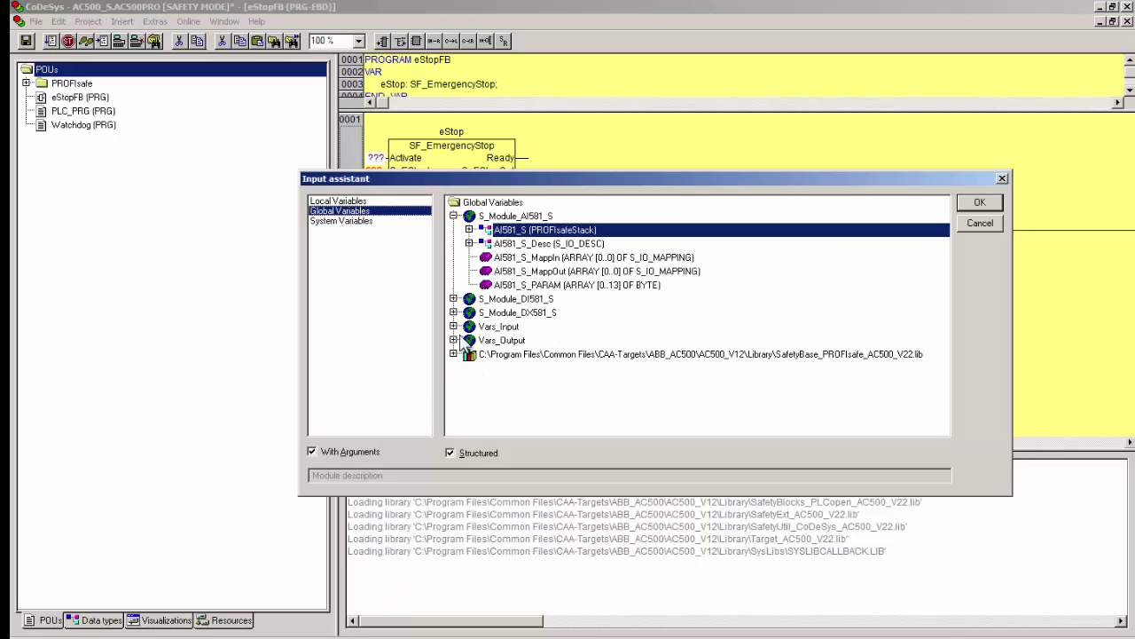
pyautogui.click(453, 326)
pyautogui.click(532, 340)
pyautogui.click(979, 202)
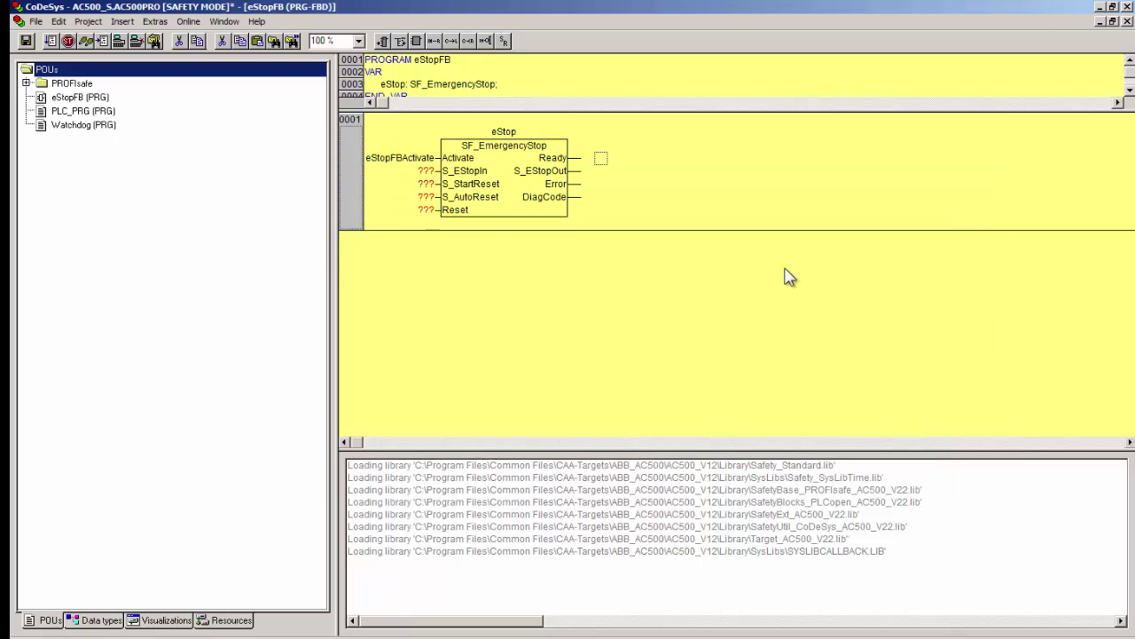
pyautogui.click(426, 170)
pyautogui.press('F2')
pyautogui.click(533, 285)
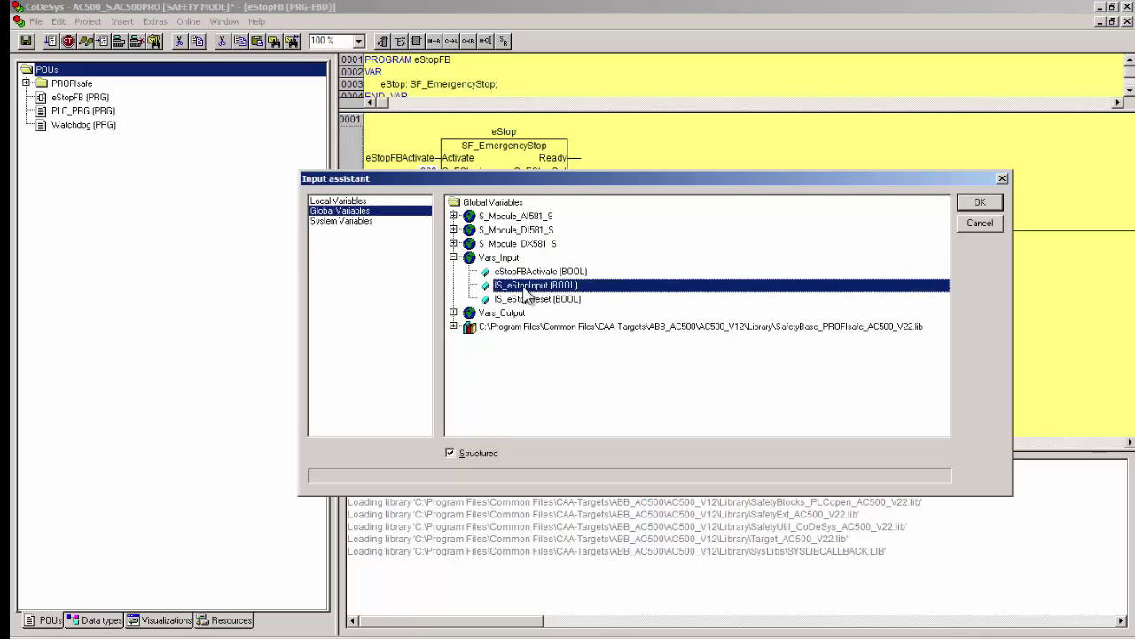
pyautogui.click(968, 205)
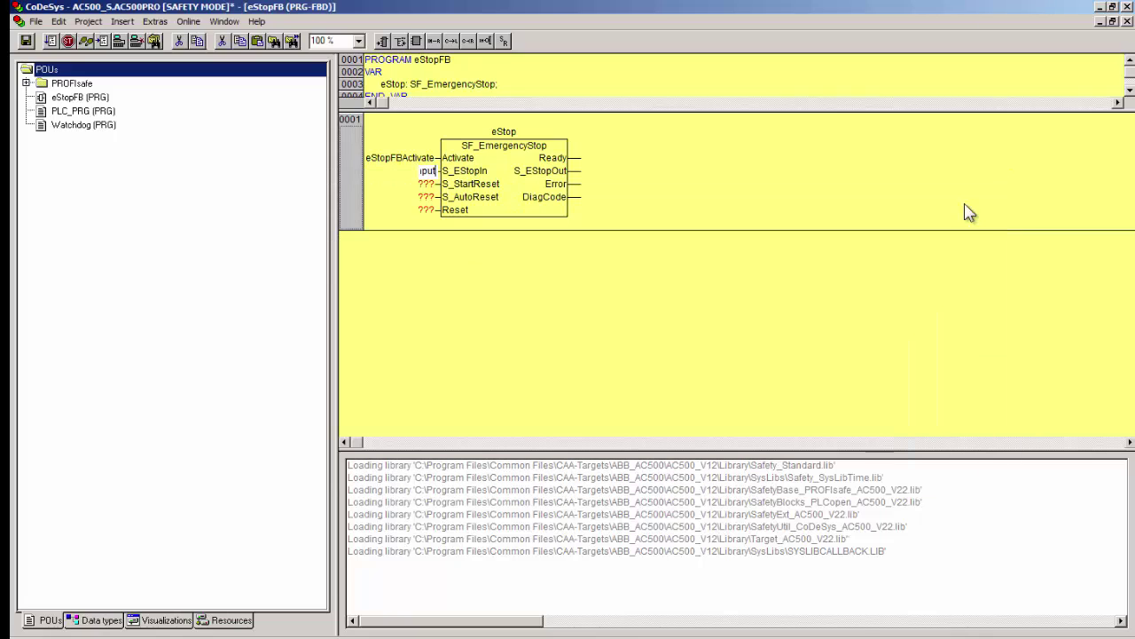
# Set S_StartReset and S_AutoReset to FALSE and Reset to IS_eStopReset
pyautogui.click(428, 184)
pyautogui.write('FALSE')
pyautogui.press('Down')
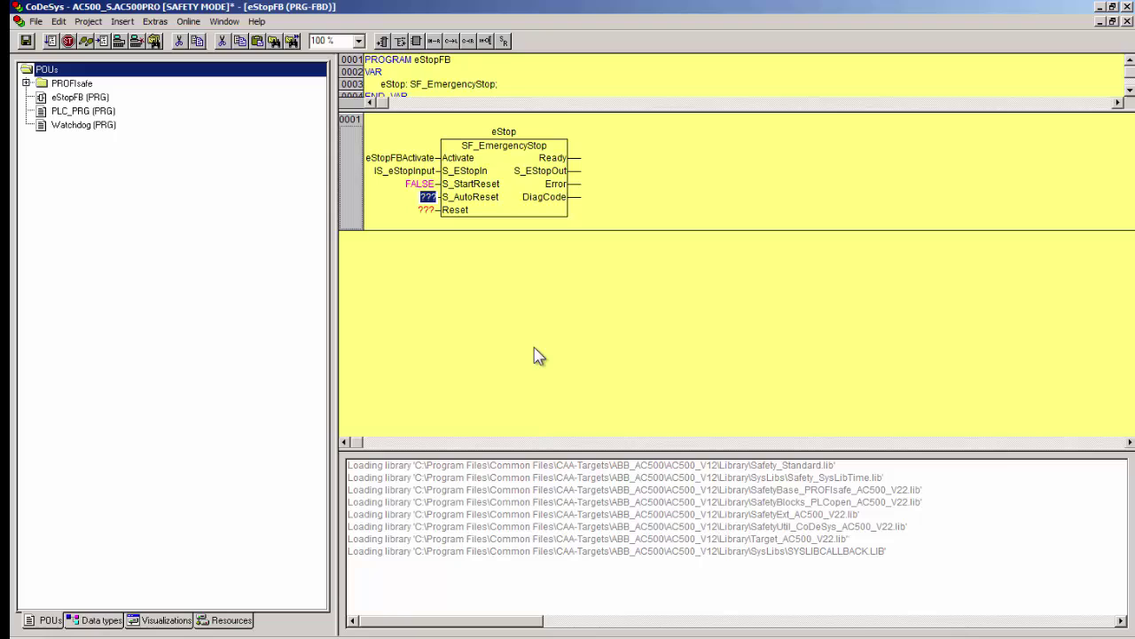
pyautogui.write('false')
pyautogui.press('Down')
pyautogui.press('F2')
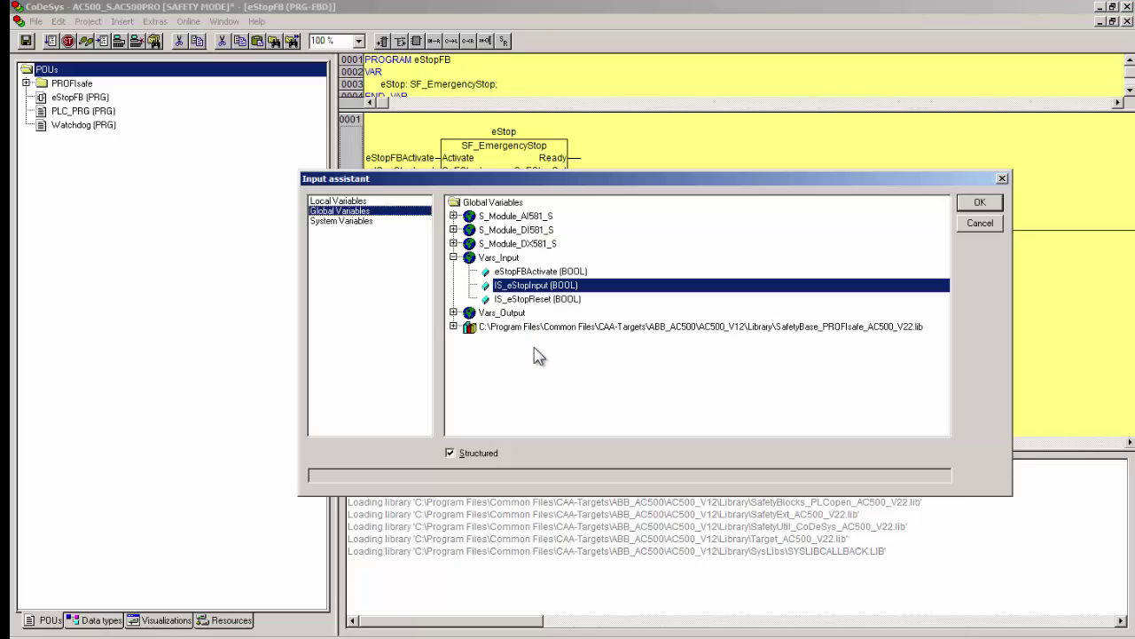
pyautogui.click(537, 299)
pyautogui.click(979, 202)
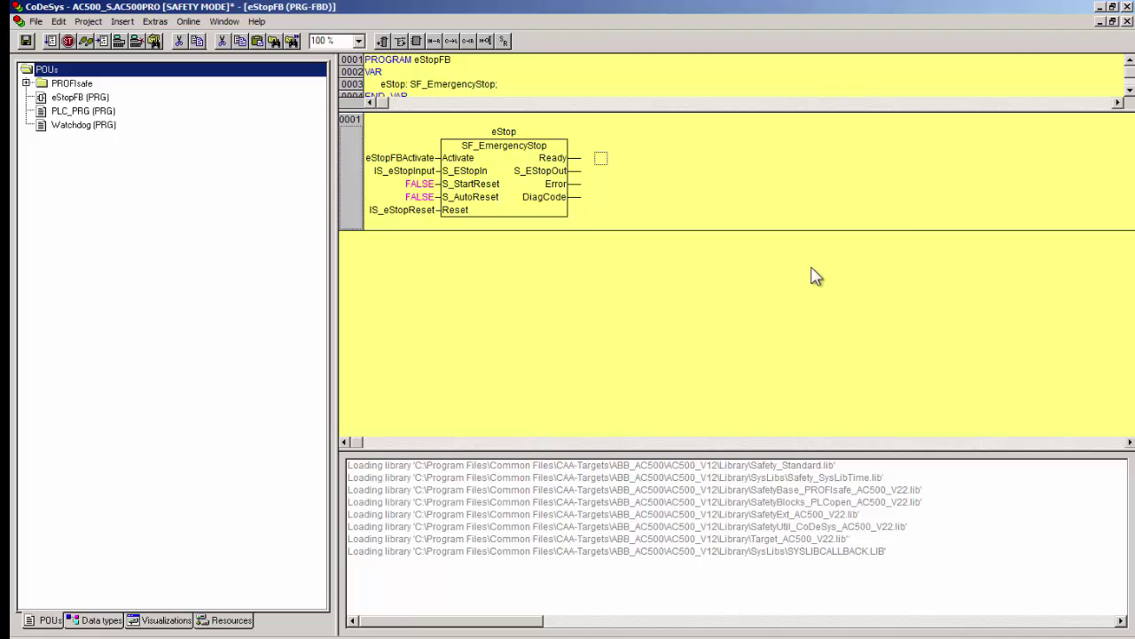
# Connect S_EStopOut to a new global variable eStopOut
pyautogui.click(586, 170)
pyautogui.write('e')
pyautogui.write('Stop')
pyautogui.write('Out')
pyautogui.press('Return')
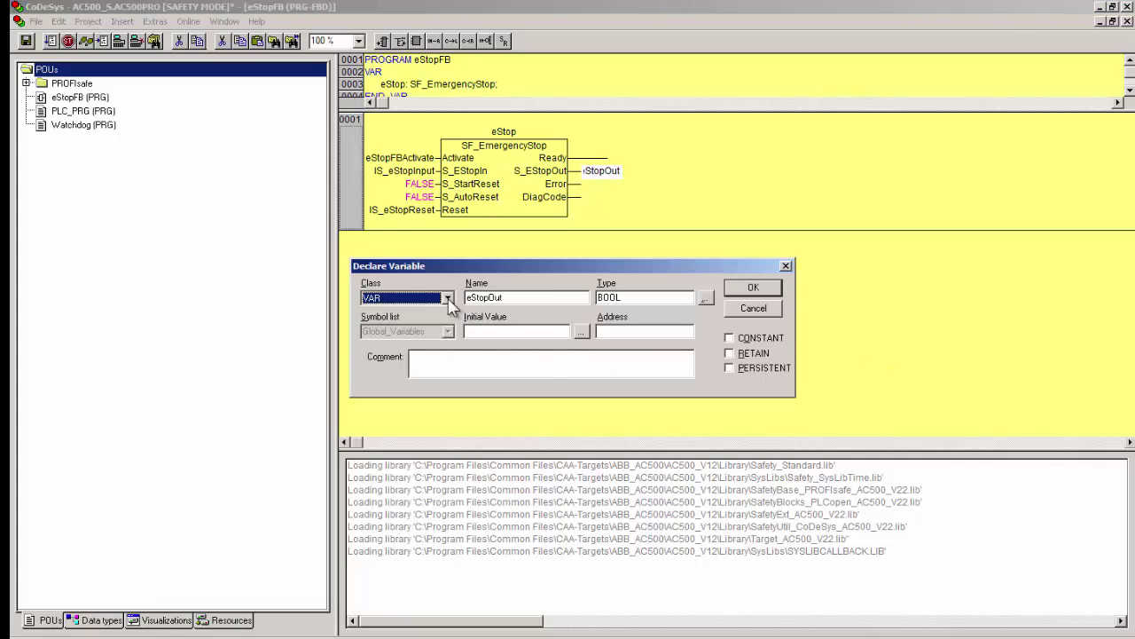
pyautogui.click(449, 298)
pyautogui.click(431, 343)
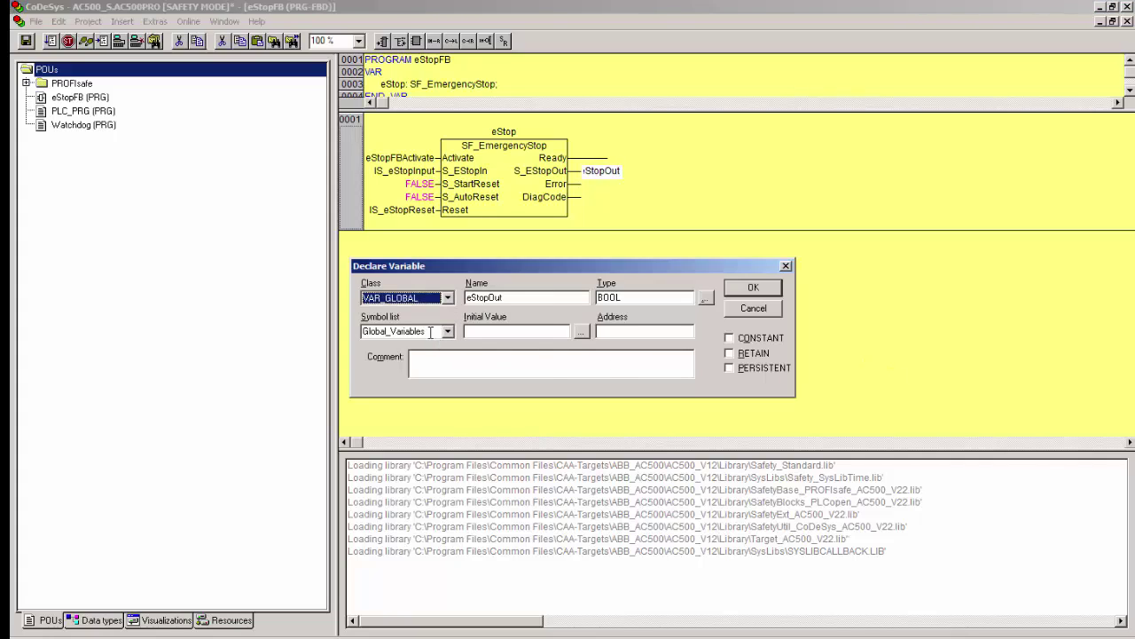
pyautogui.click(753, 288)
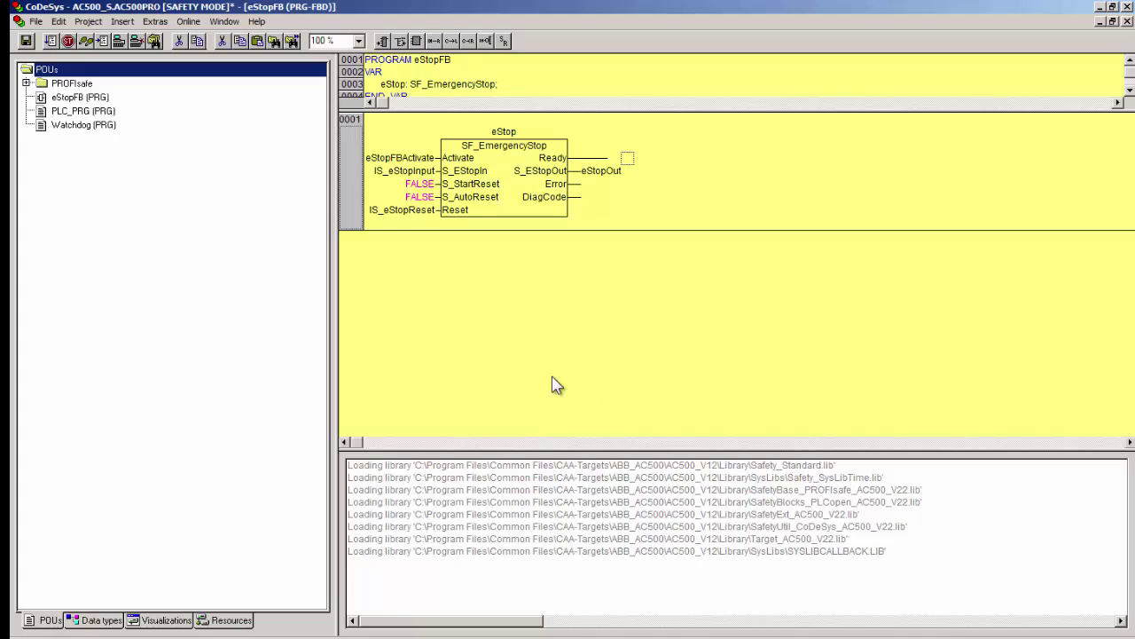
# Add an eStopFB call after Watchdog in PLC_PRG and rebuild the whole project
pyautogui.doubleClick(78, 112)
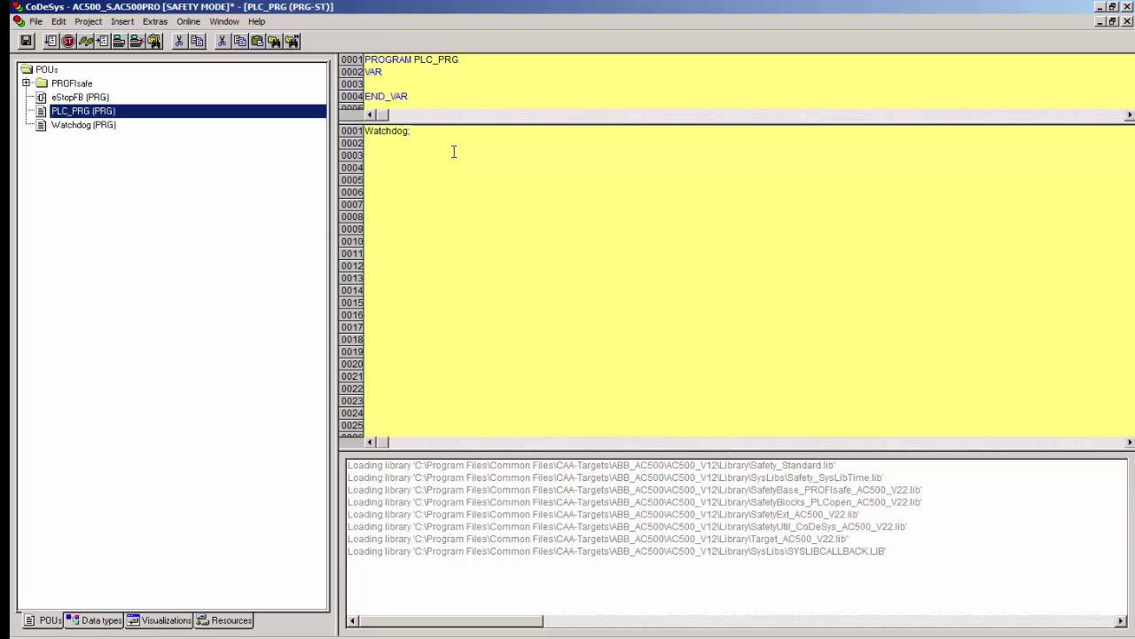
pyautogui.press('Return')
pyautogui.press('F2')
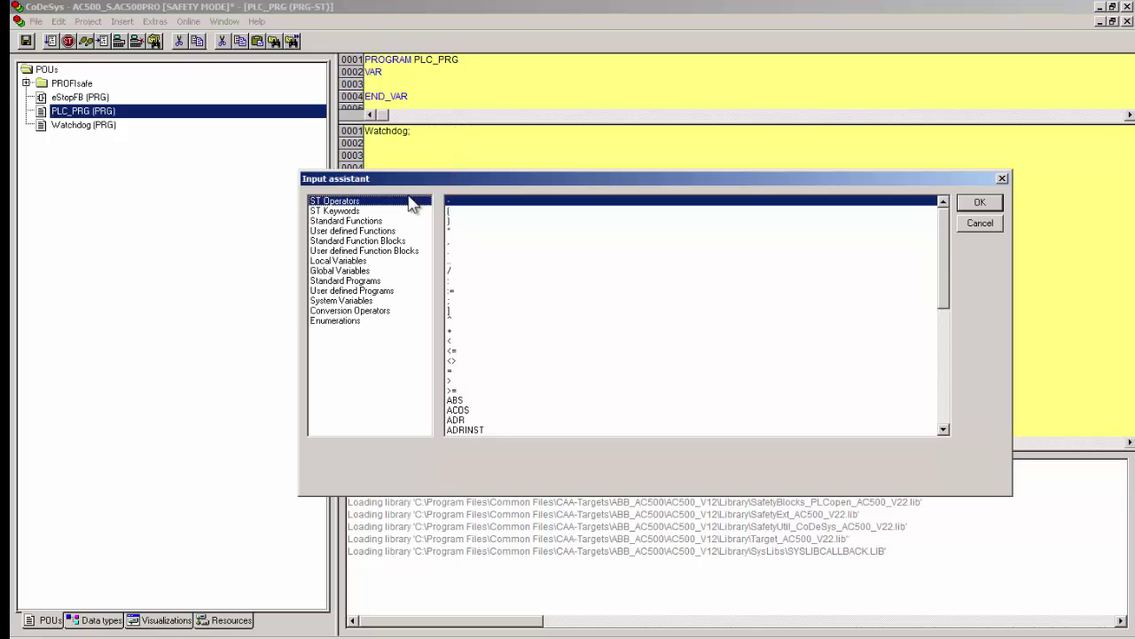
pyautogui.click(369, 291)
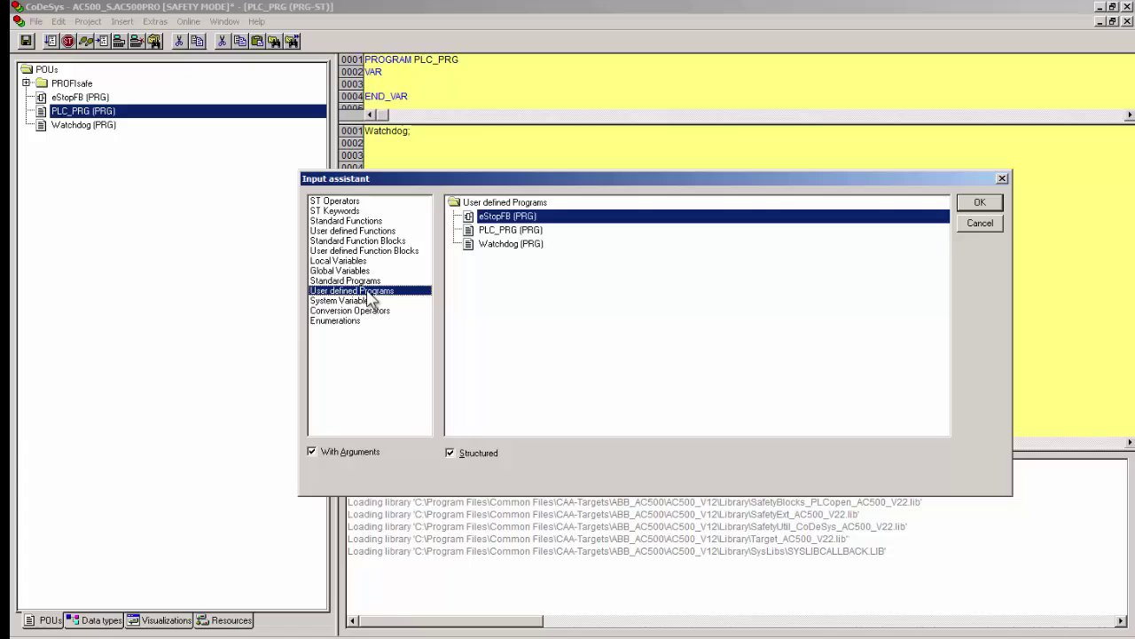
pyautogui.click(981, 204)
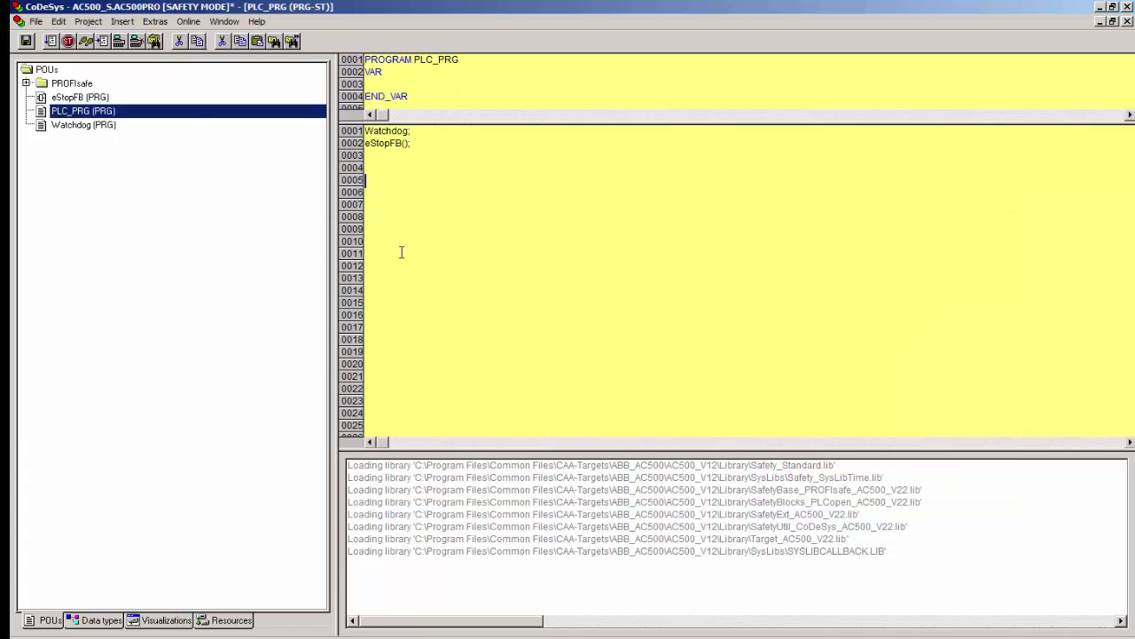
pyautogui.click(88, 22)
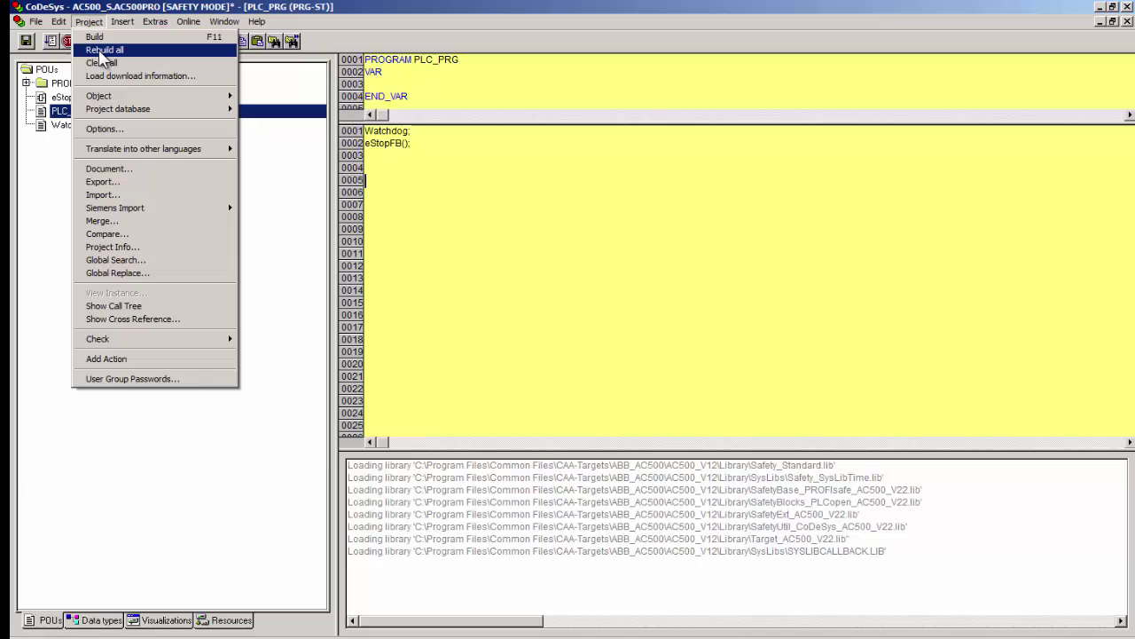
pyautogui.click(104, 51)
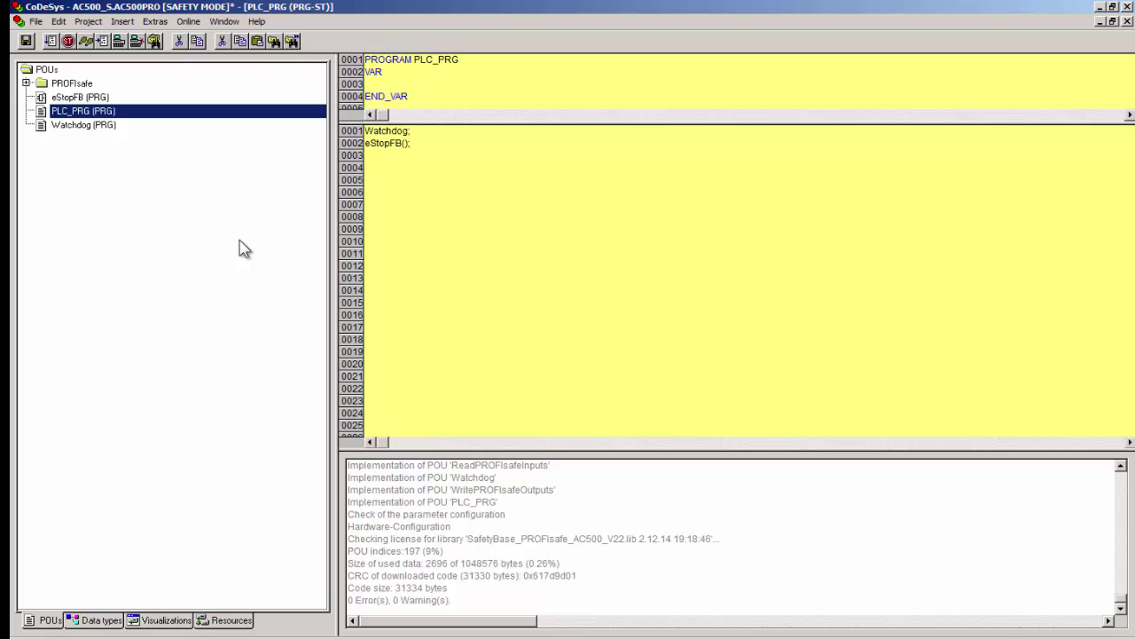
# Save the project and verify the TCP/IP channel address 192.168.0.10 in Communication Parameters
pyautogui.click(25, 41)
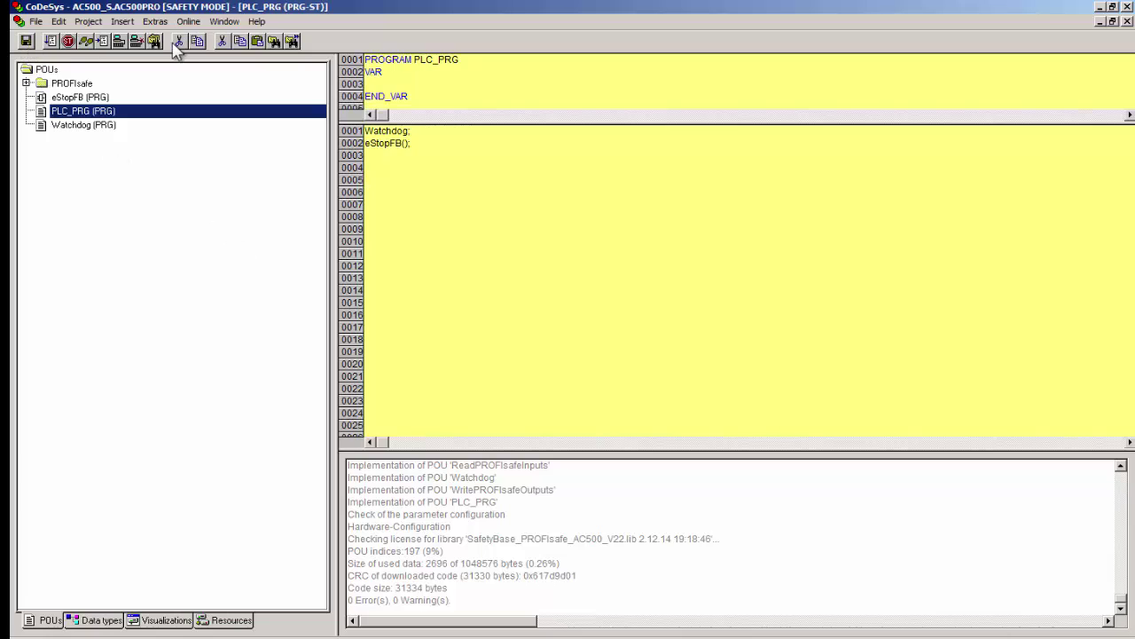
pyautogui.click(189, 22)
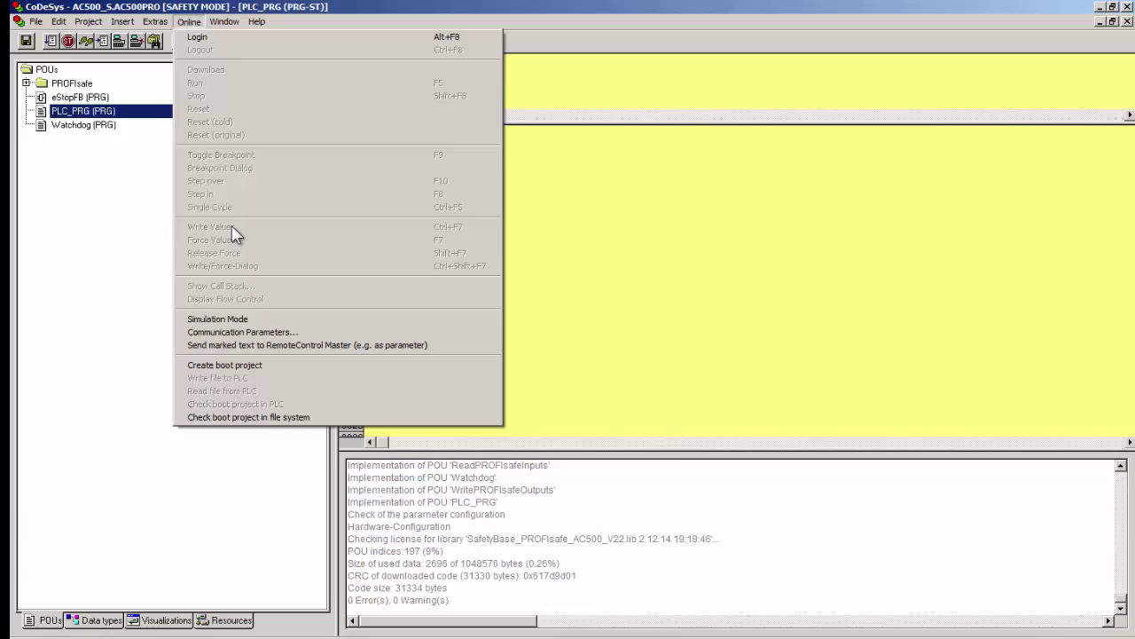
pyautogui.click(235, 332)
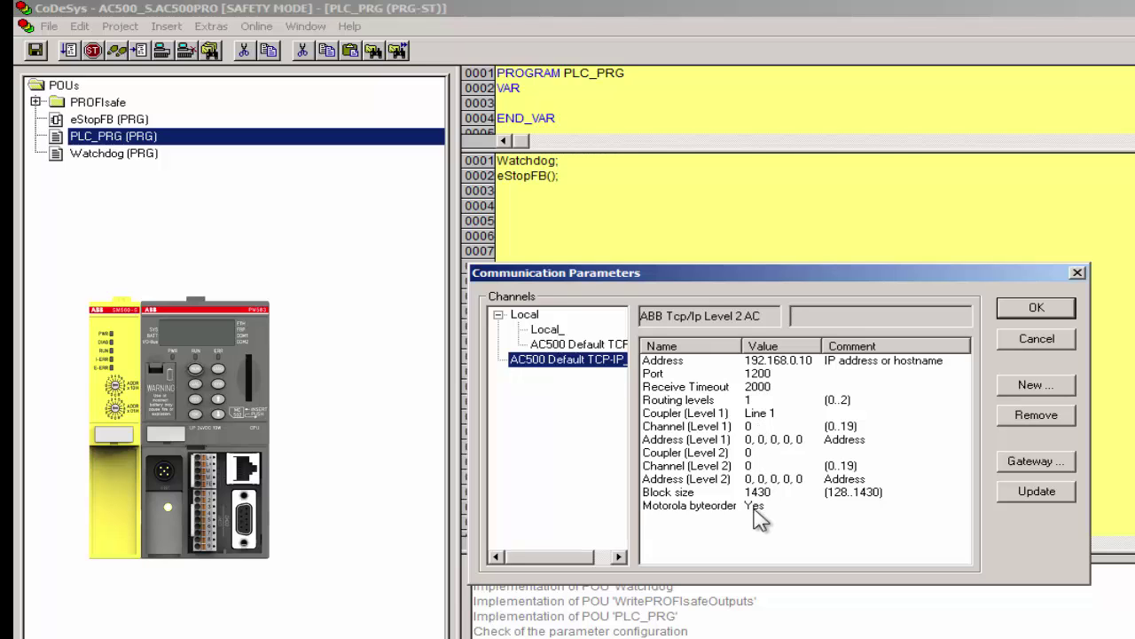
pyautogui.click(1040, 312)
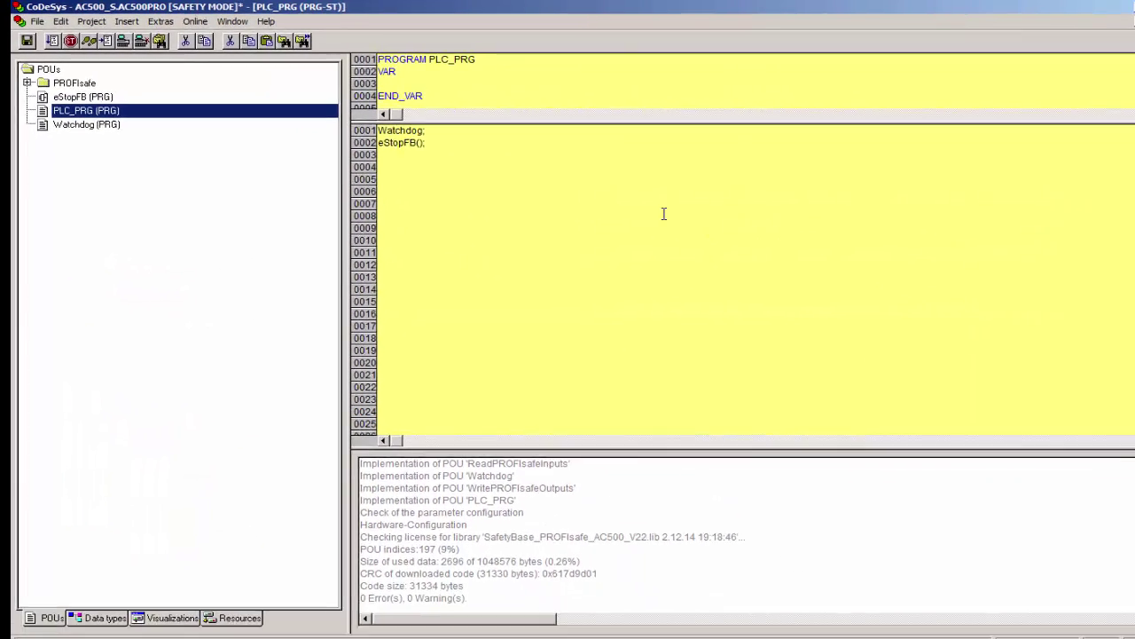
pyautogui.click(189, 23)
# Log in, download the changed program, create boot project DEFAULT.PRG, then log out
pyautogui.click(197, 36)
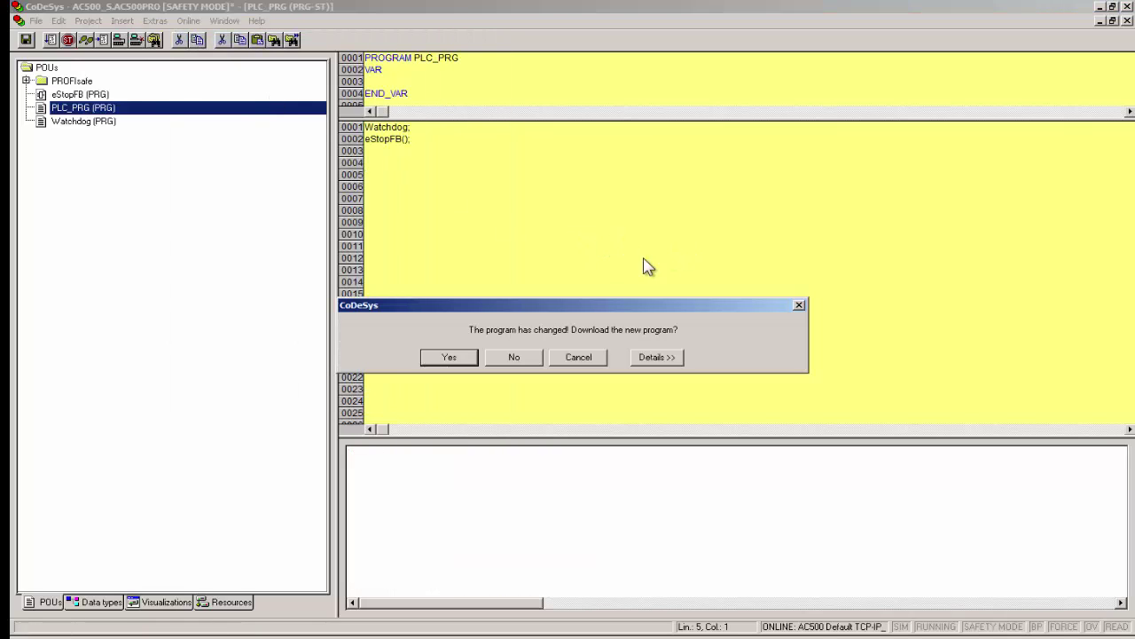
pyautogui.click(450, 357)
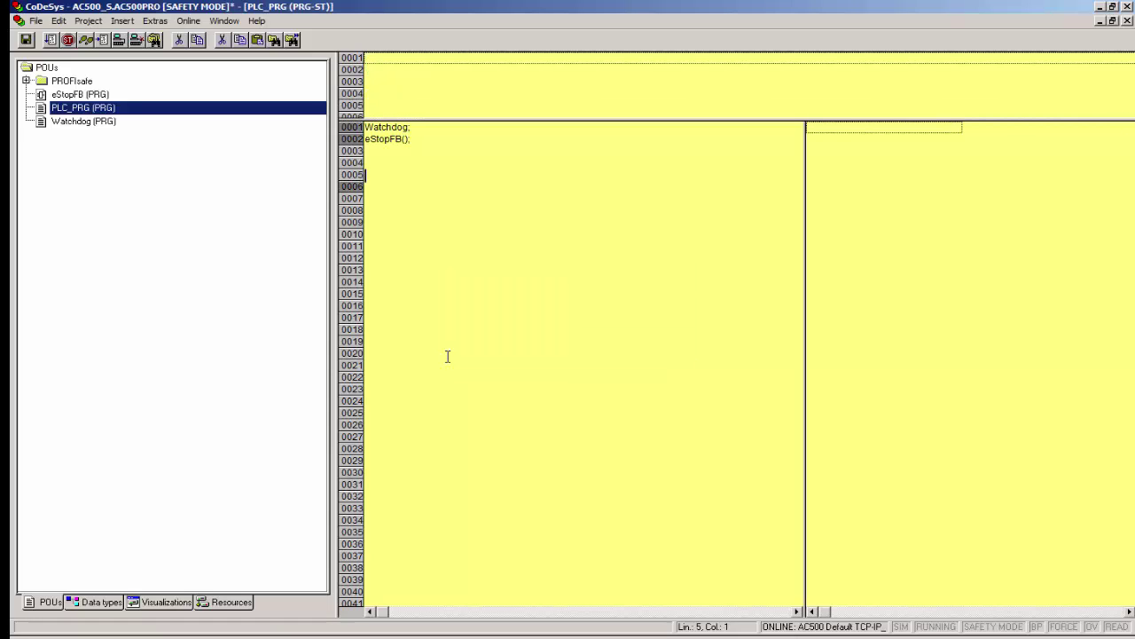
pyautogui.click(193, 21)
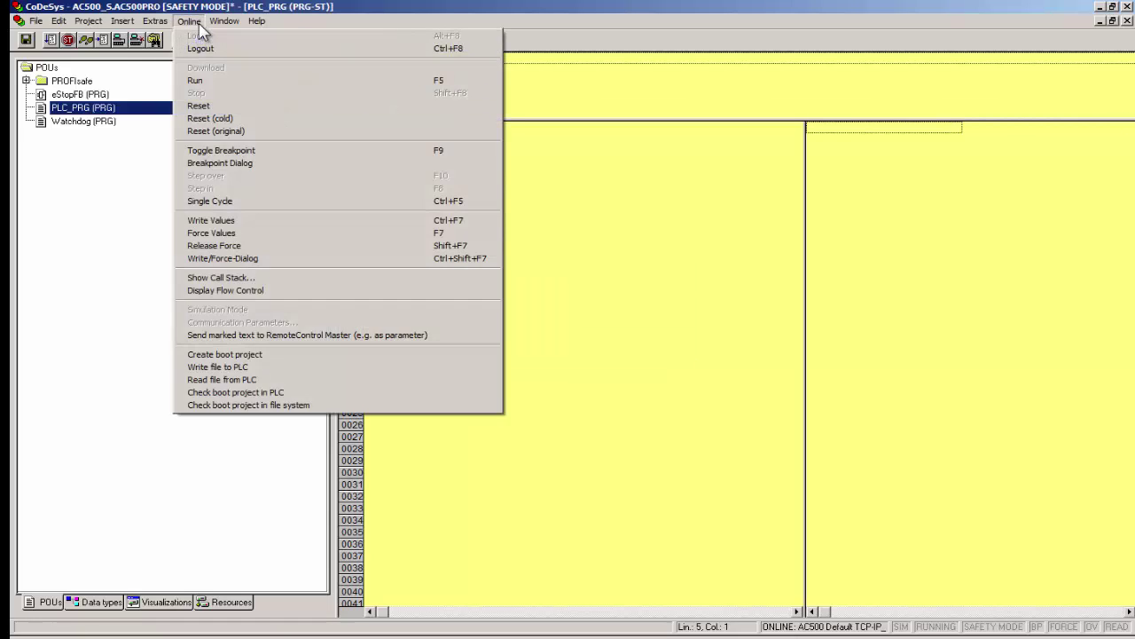
pyautogui.click(228, 356)
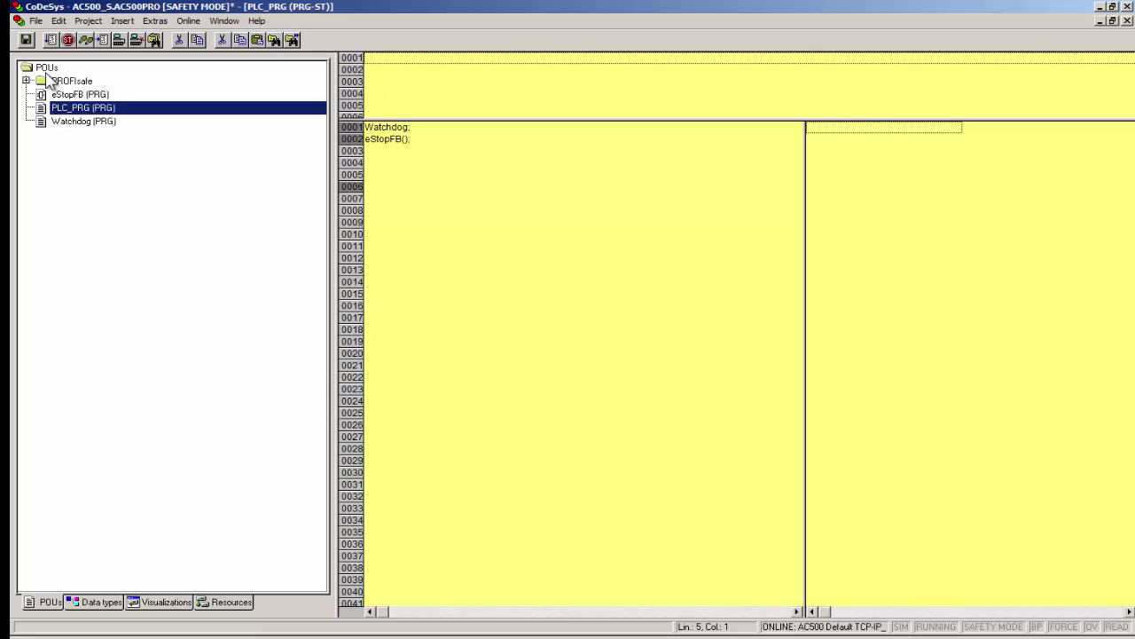
pyautogui.click(136, 41)
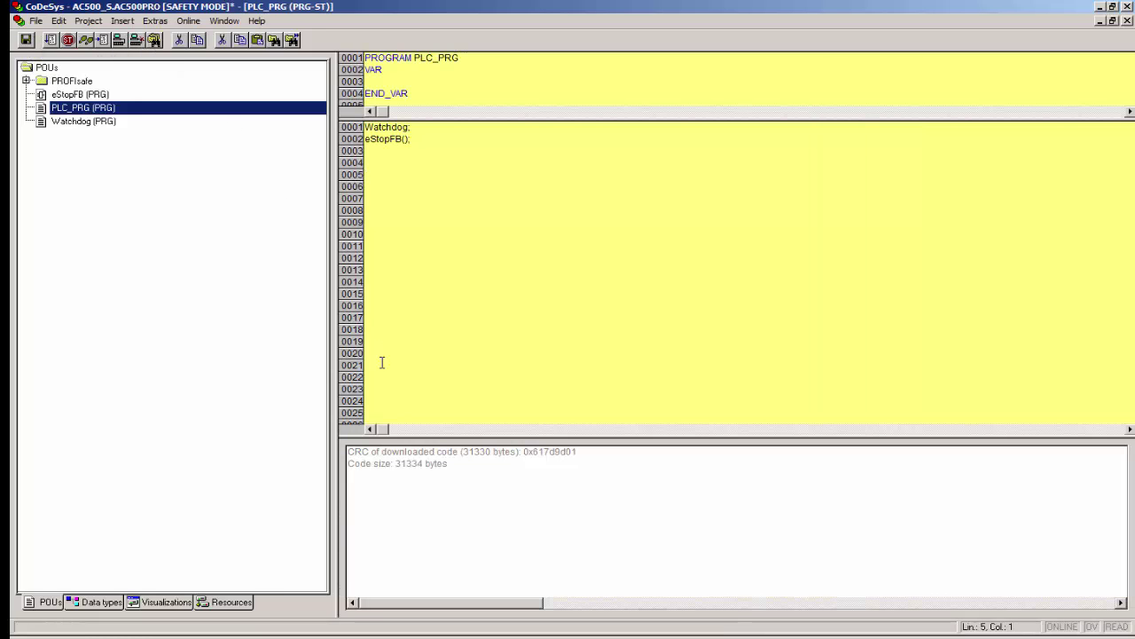